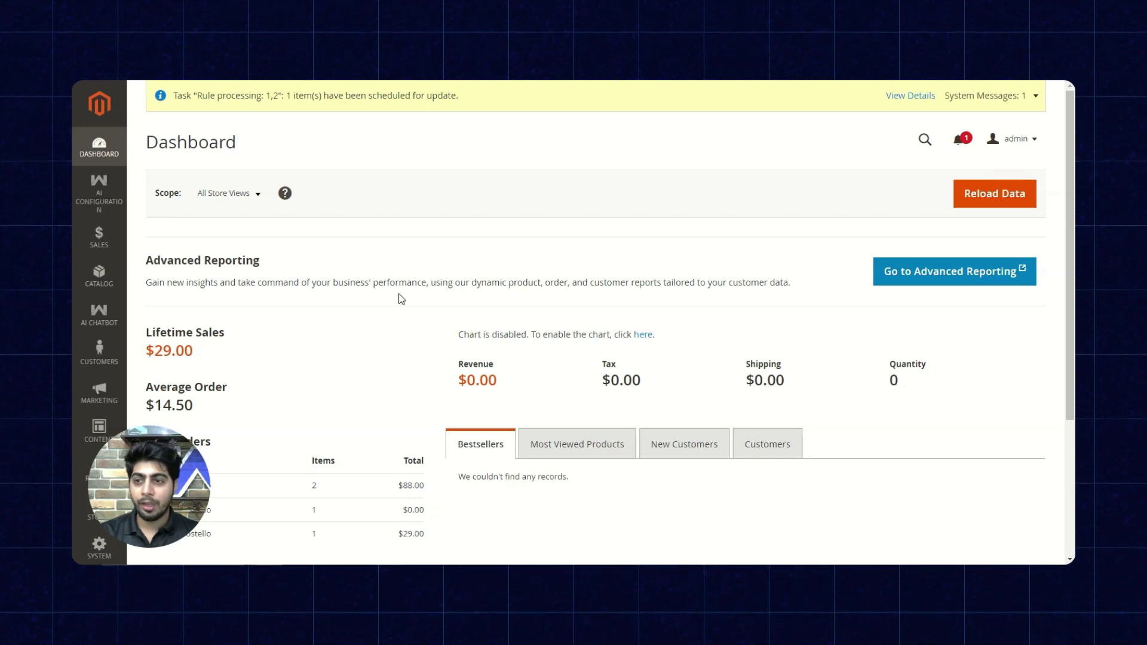
Go to AI Configuration > General Configuration and keep Enable Module set to Yes.
click(110, 202)
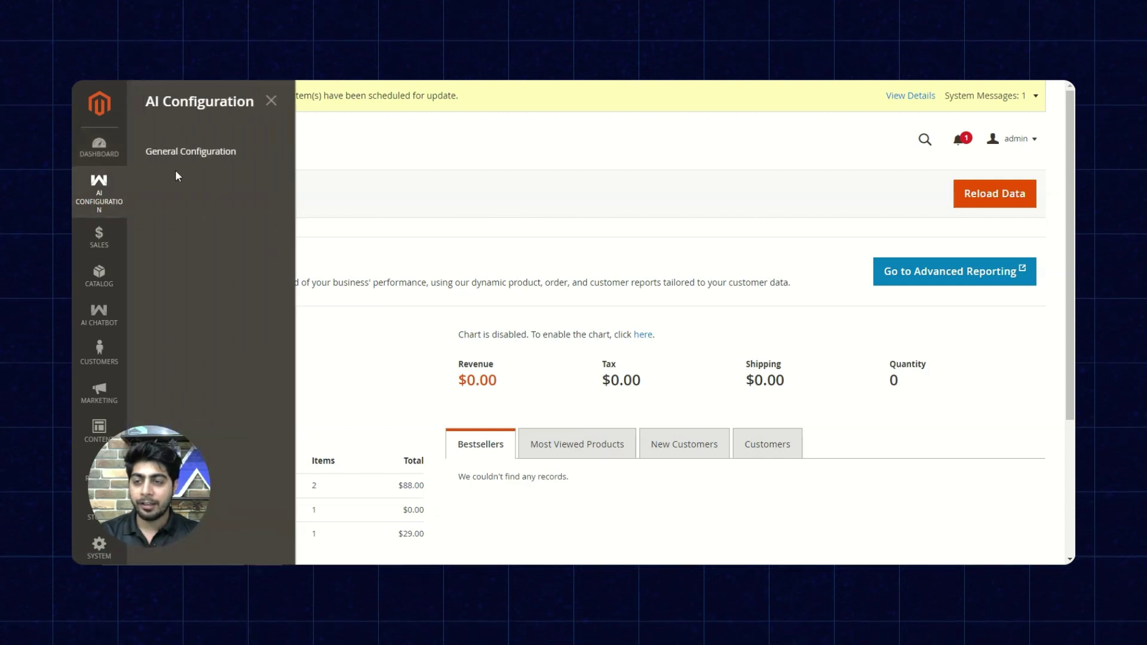
click(225, 154)
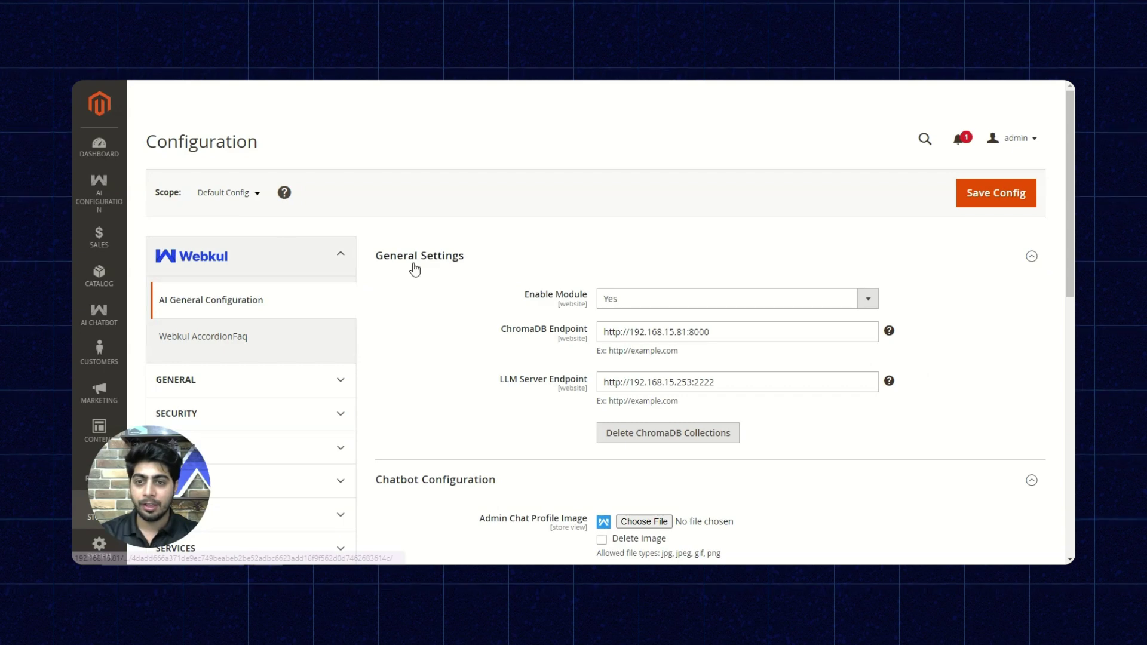
scroll(399, 266, down, 1)
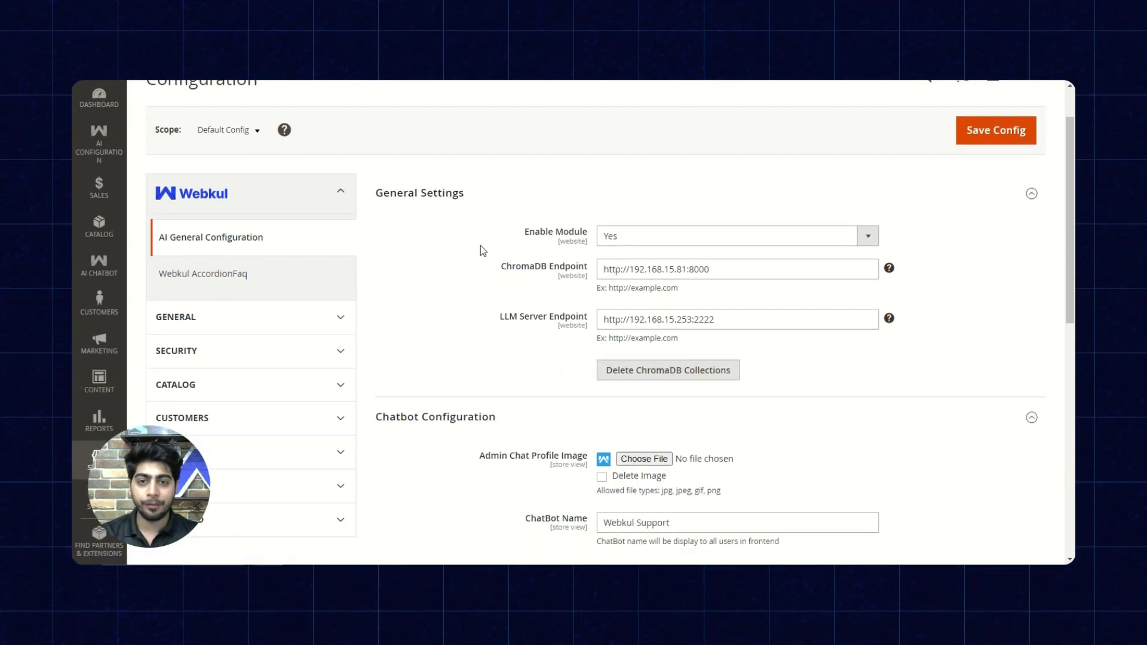
click(641, 240)
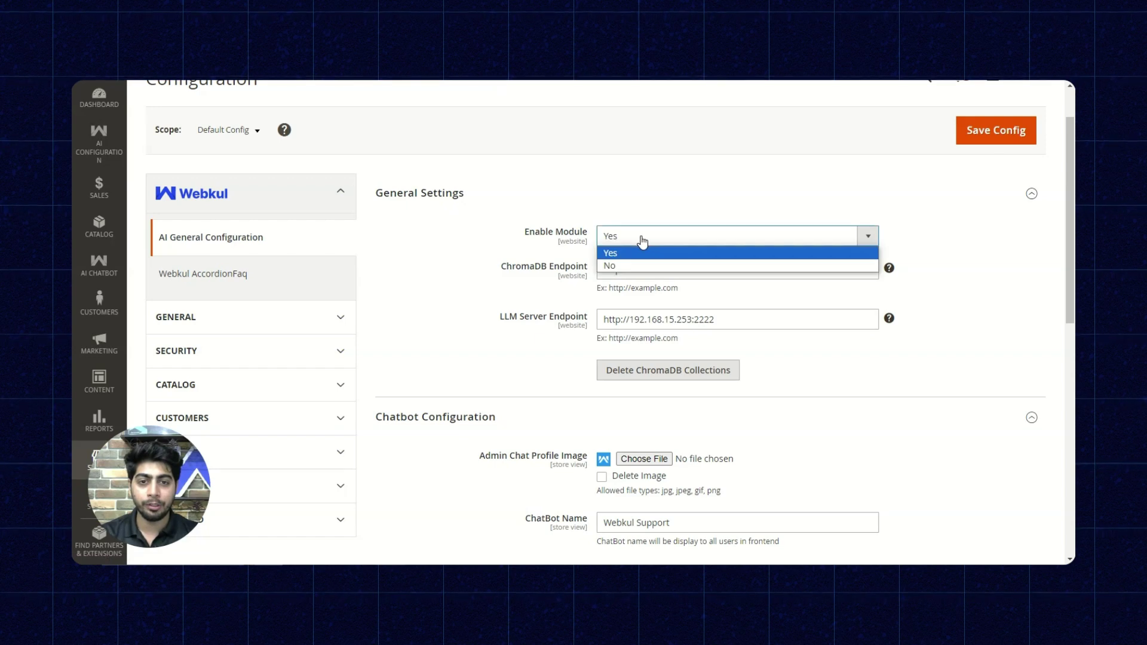
click(642, 241)
click(642, 240)
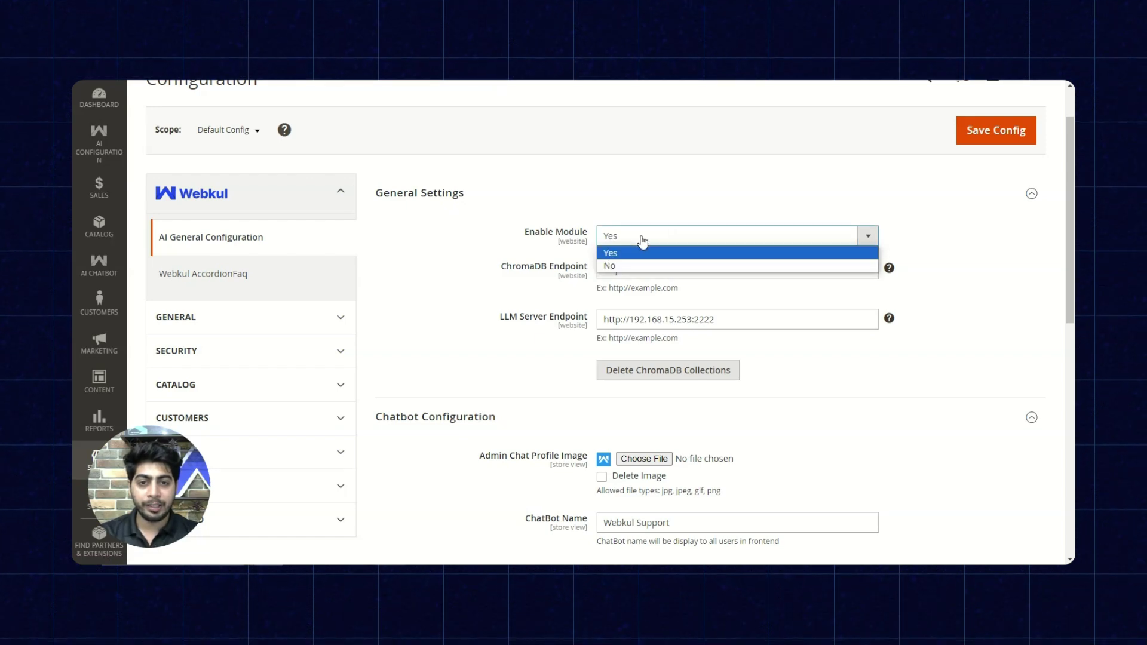
click(642, 241)
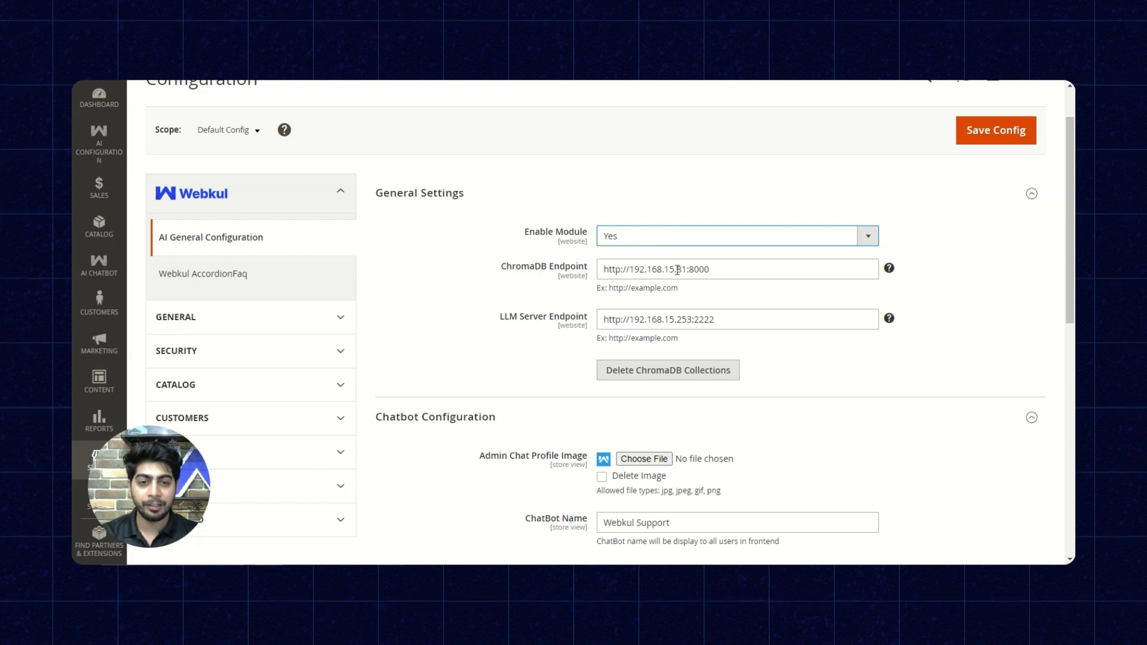
Review the endpoints, the Webkul Support chatbot name and the frontend chat window options.
scroll(515, 291, down, 1)
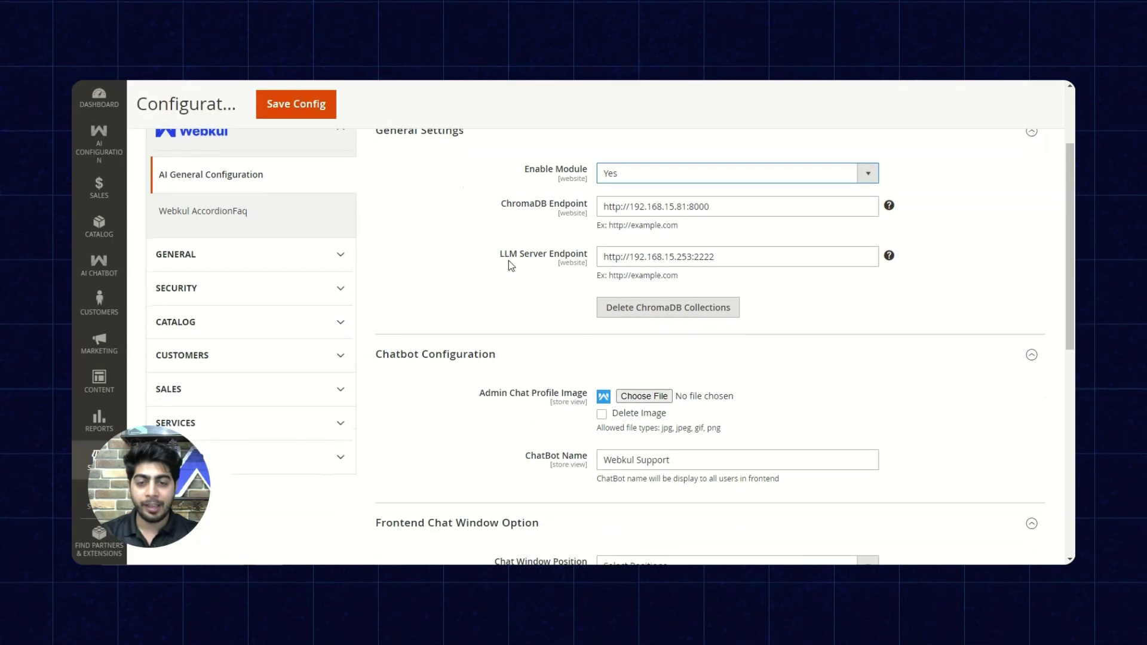
scroll(506, 286, down, 1)
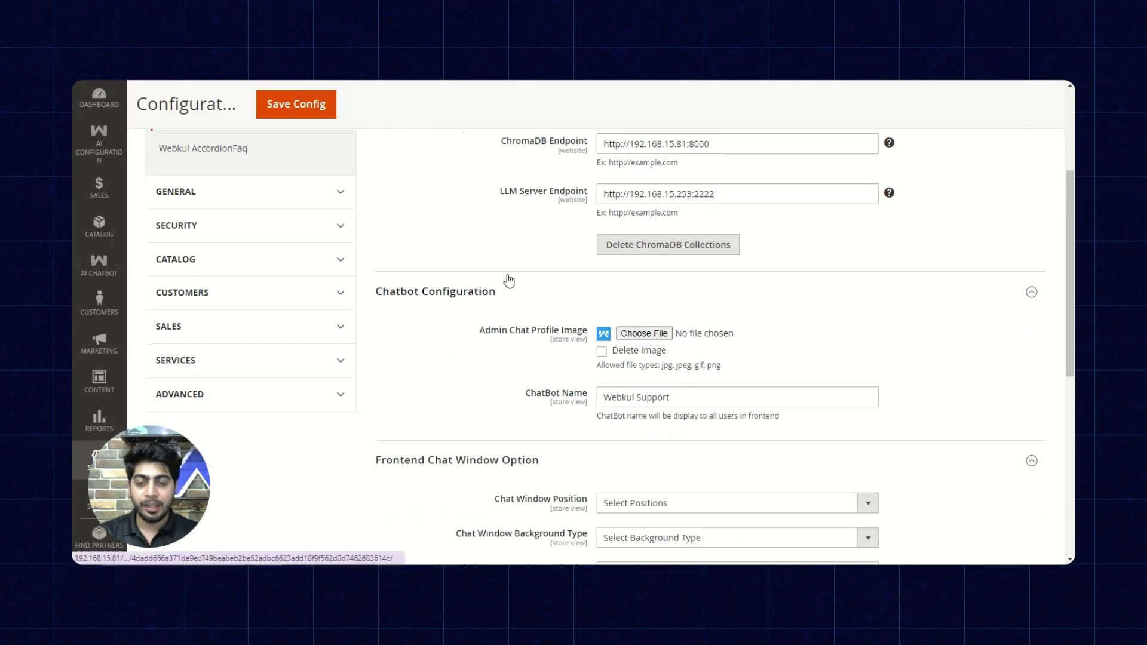
scroll(506, 278, down, 1)
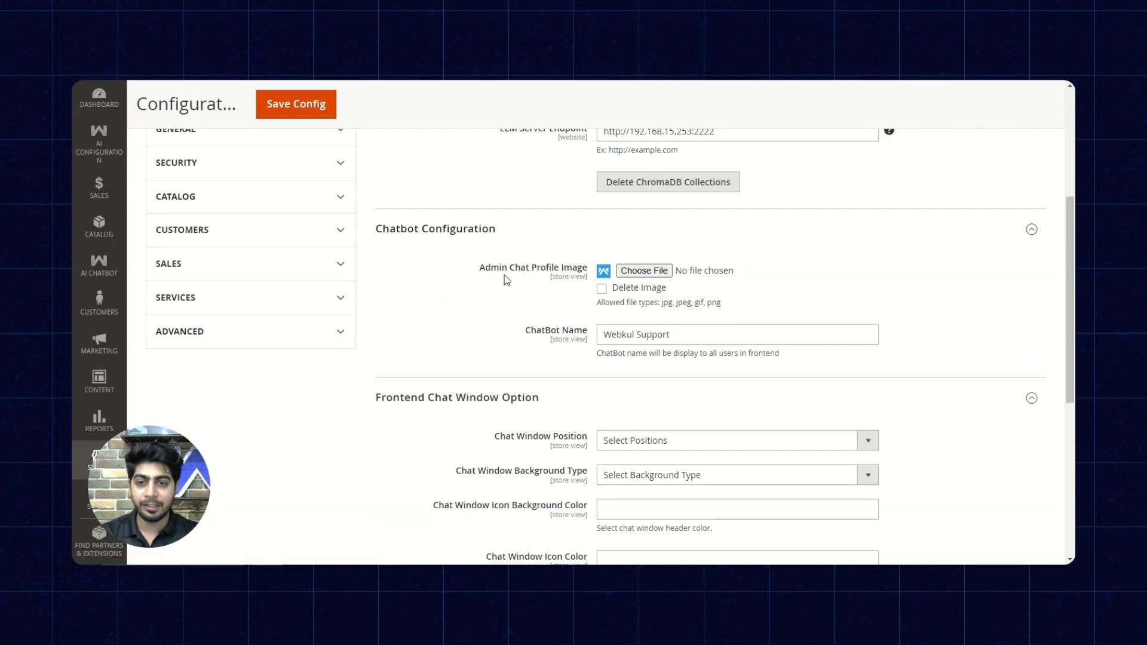
scroll(602, 279, down, 1)
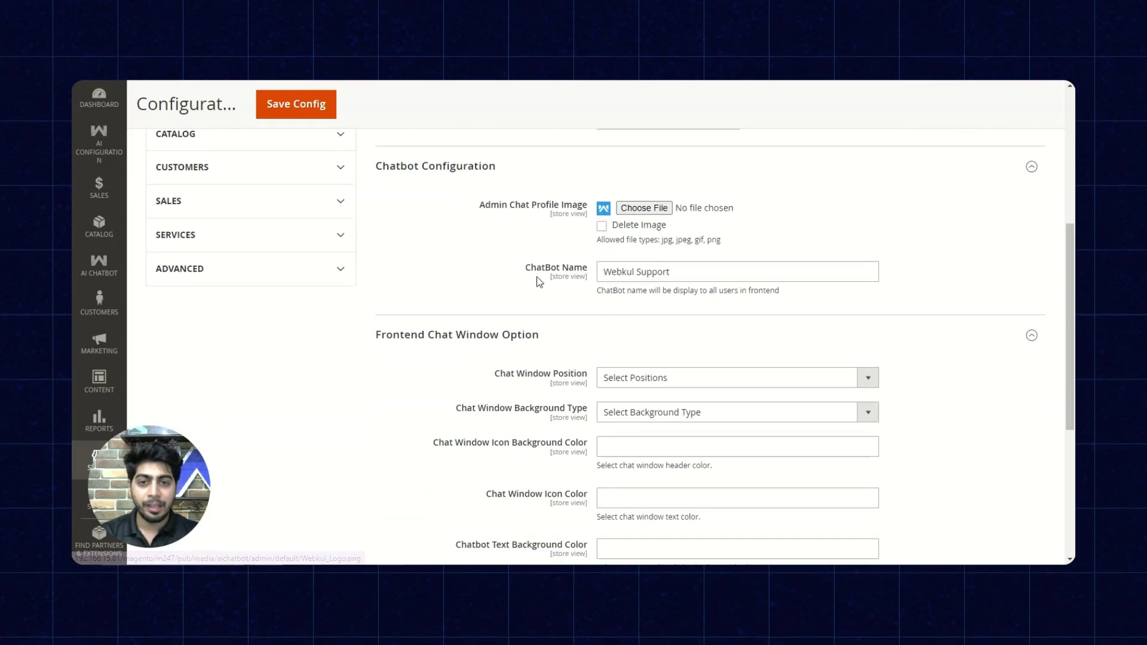
scroll(538, 281, down, 1)
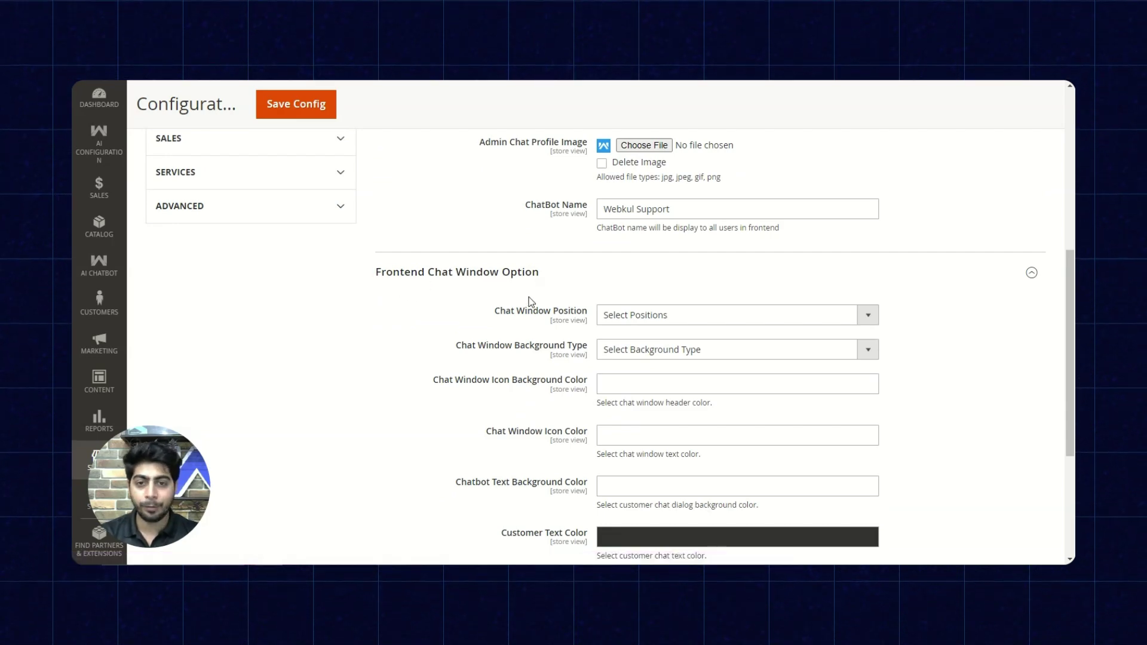
scroll(523, 316, down, 2)
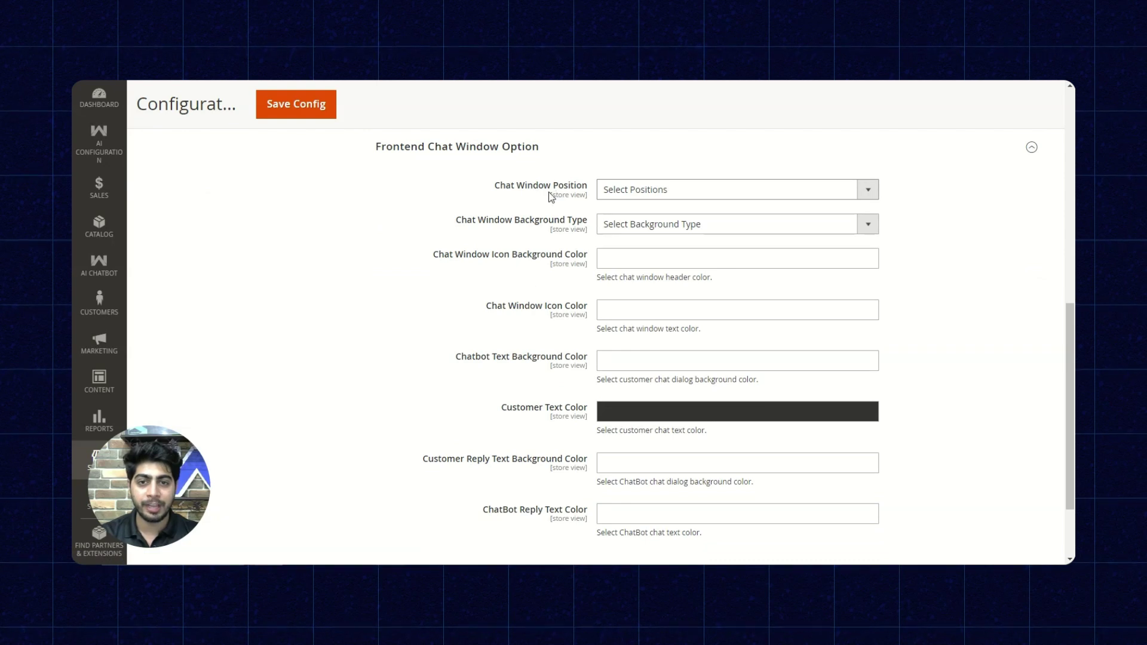
click(650, 197)
click(420, 263)
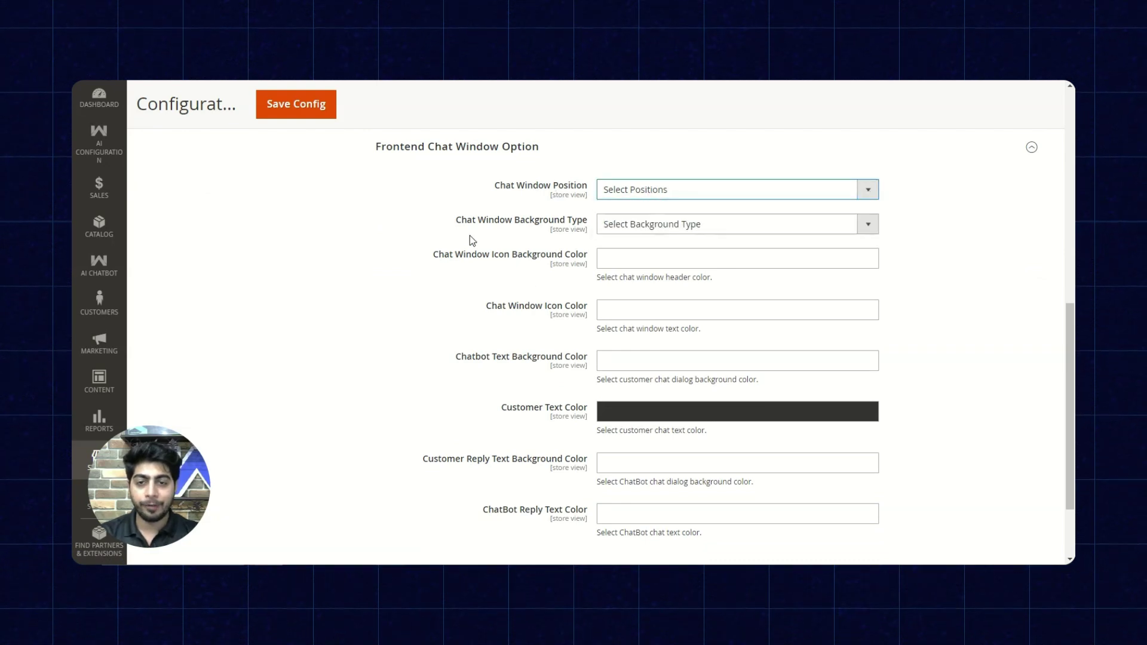
click(630, 230)
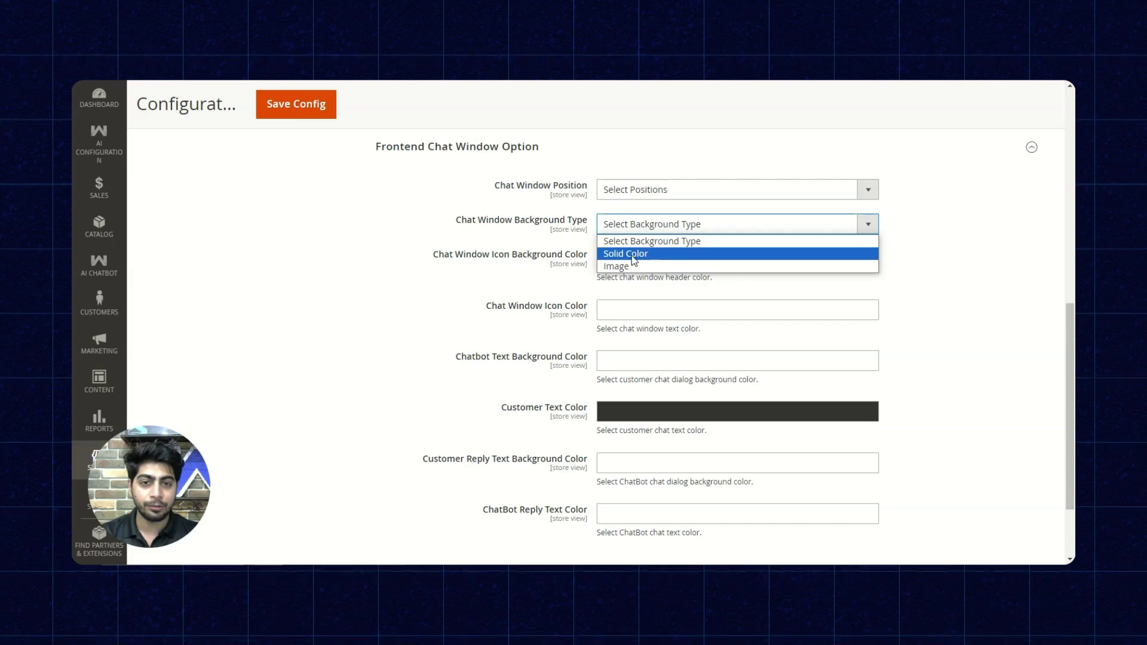
click(644, 231)
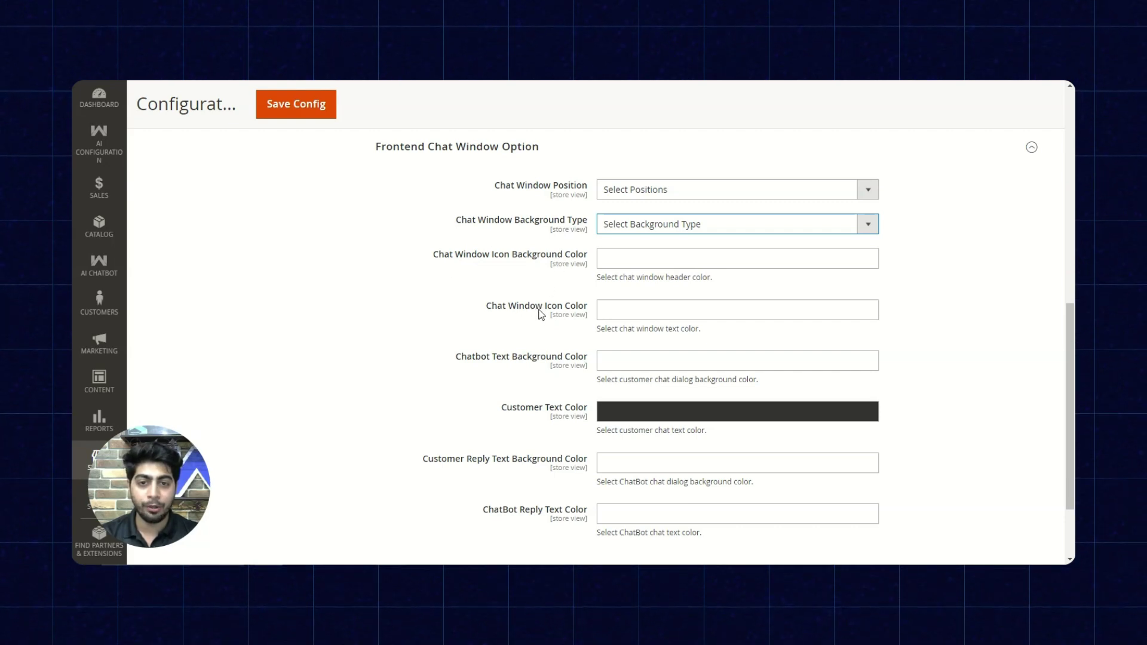
scroll(593, 315, down, 2)
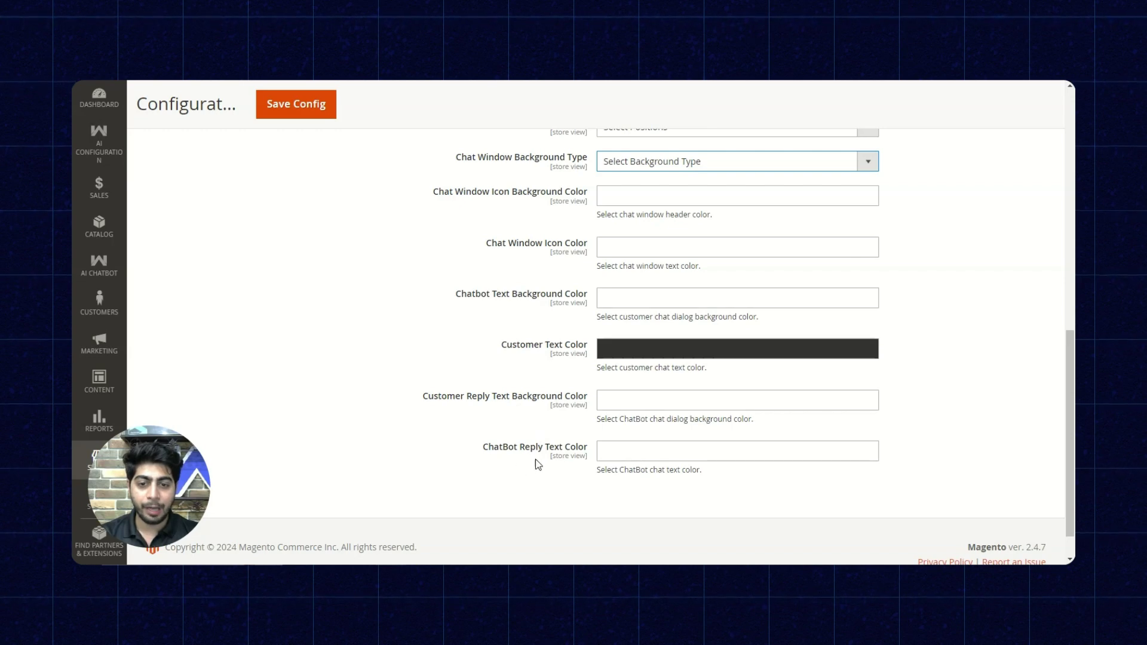
scroll(558, 460, up, 15)
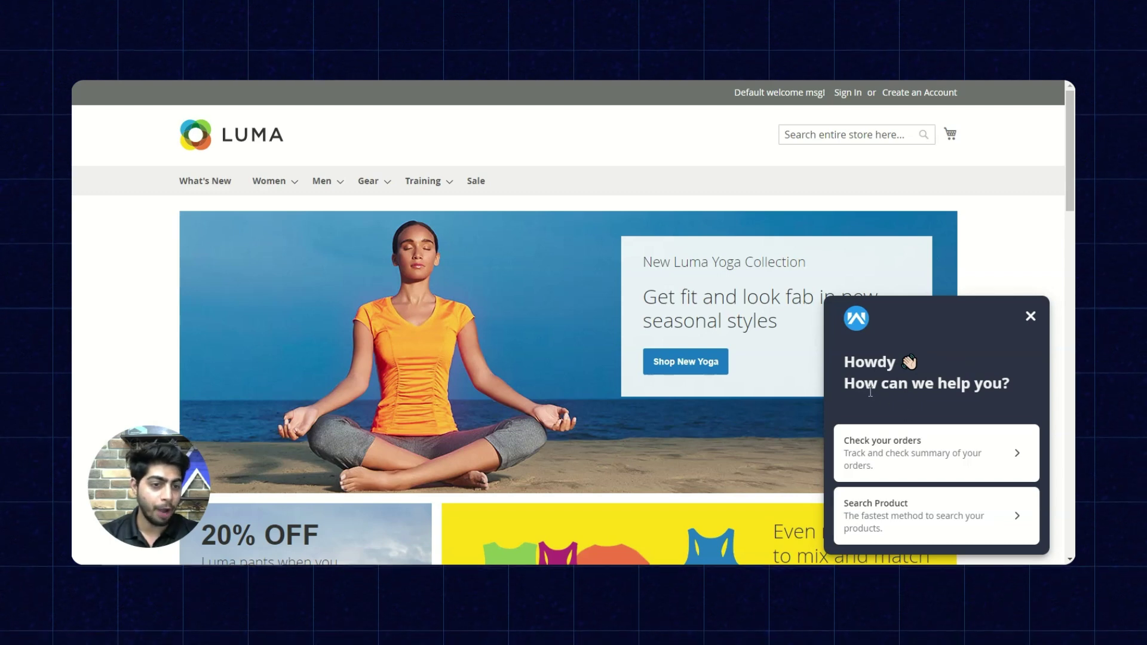
Switch the chat widget to Existing User Login and autofill the saved email and password.
scroll(891, 445, down, 2)
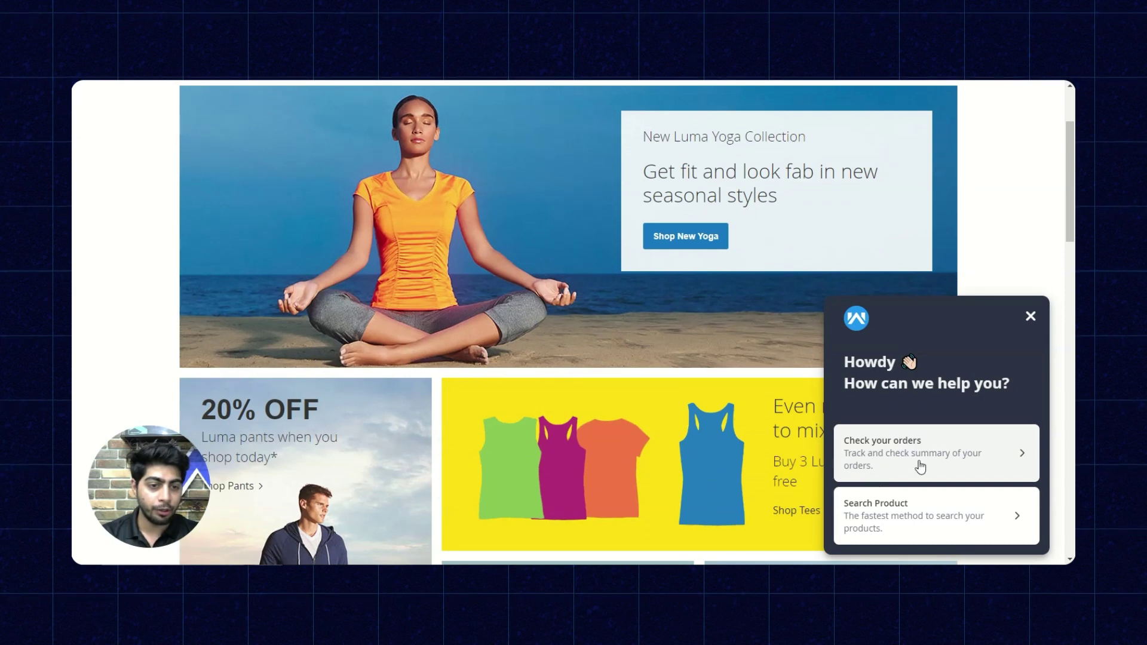
click(899, 520)
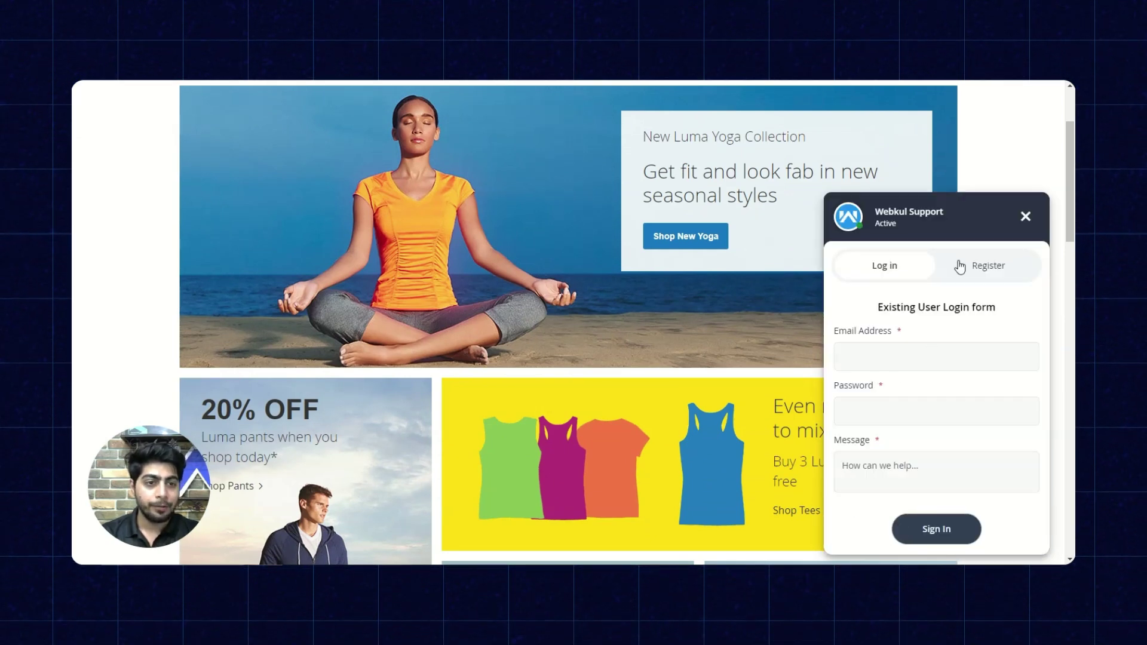
click(993, 269)
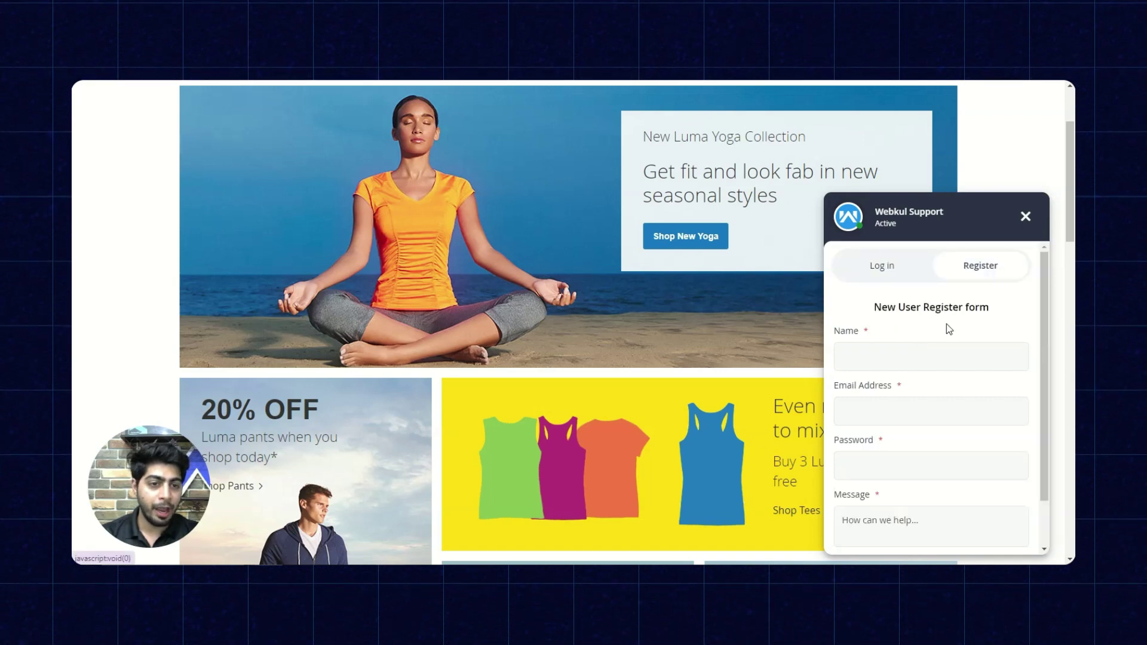
scroll(901, 320, down, 2)
scroll(914, 356, up, 2)
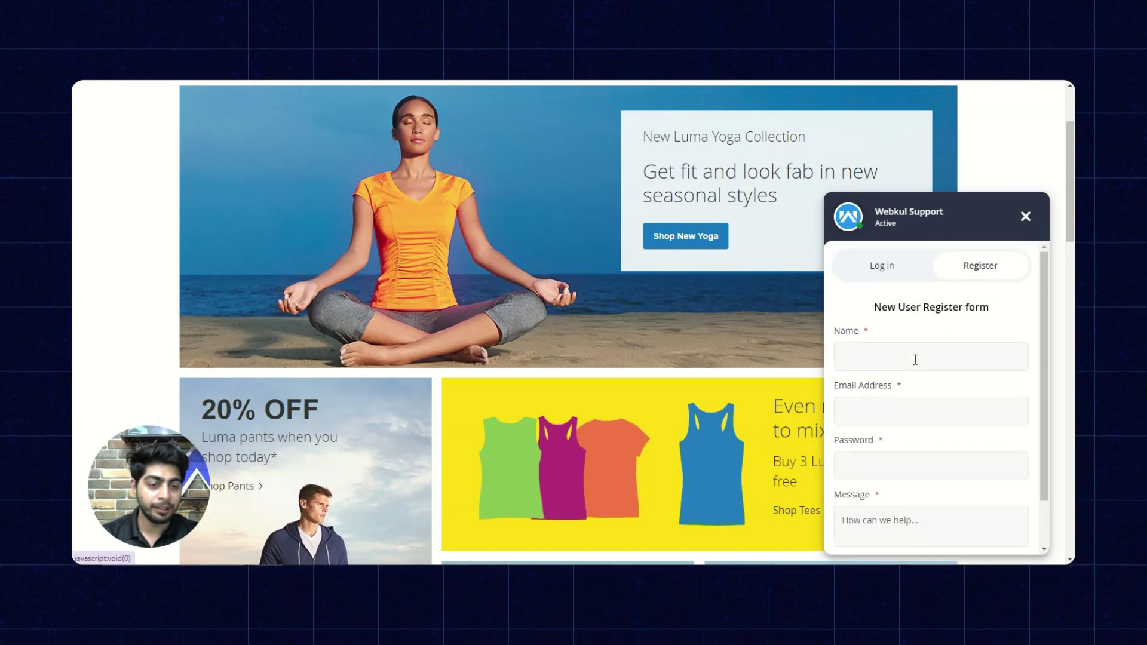
click(880, 268)
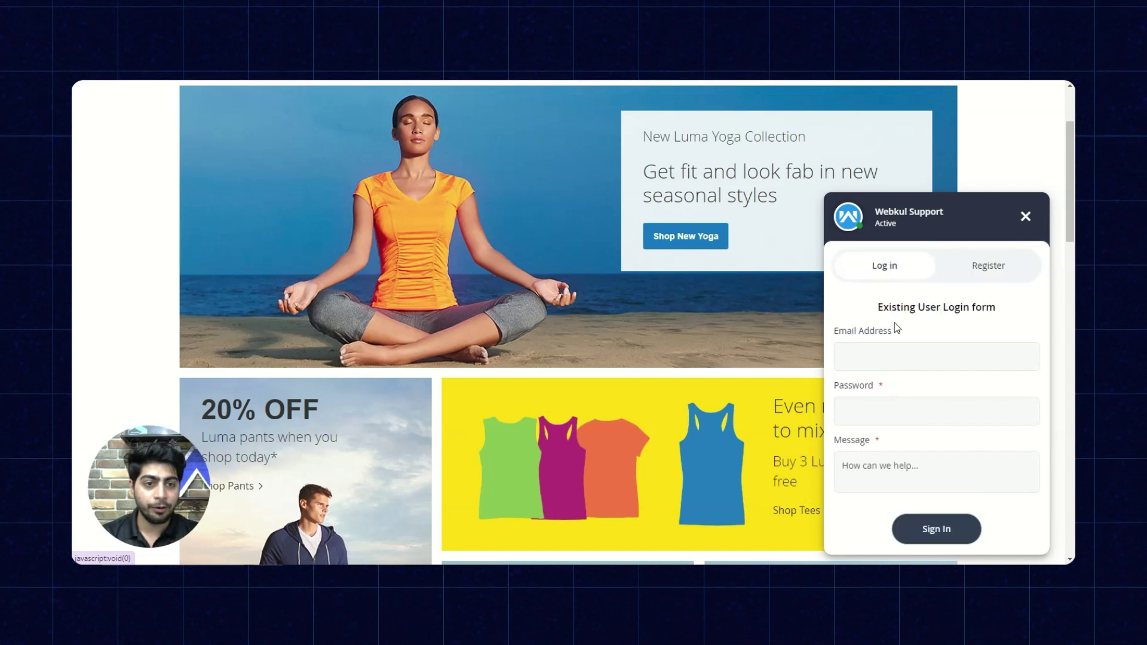
click(884, 366)
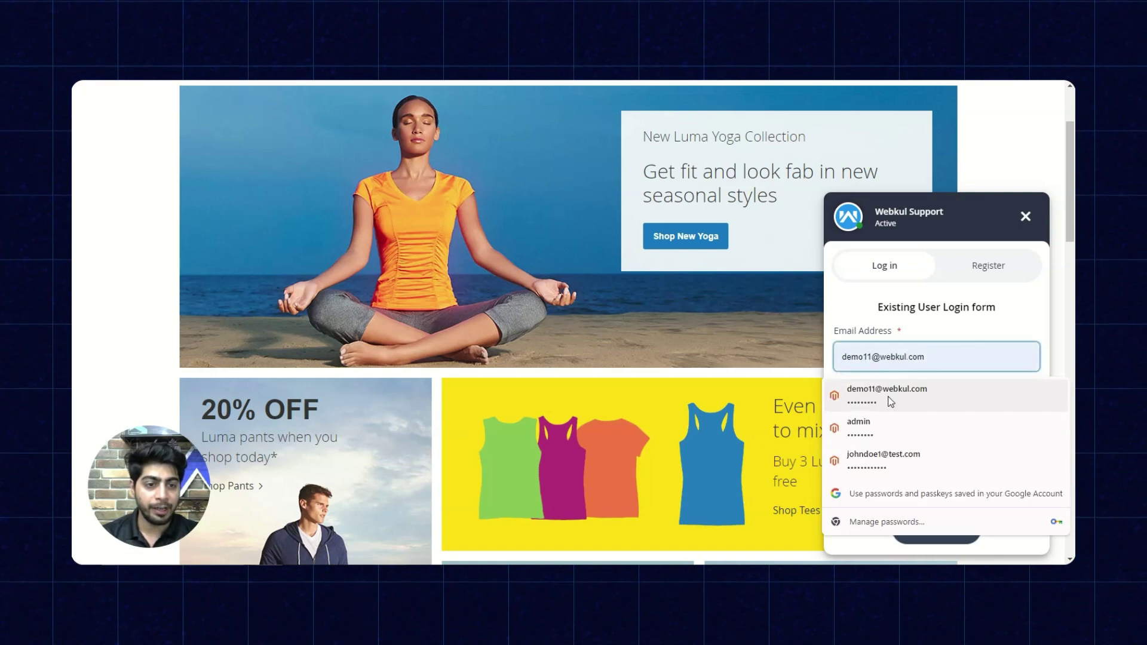
click(870, 396)
click(879, 472)
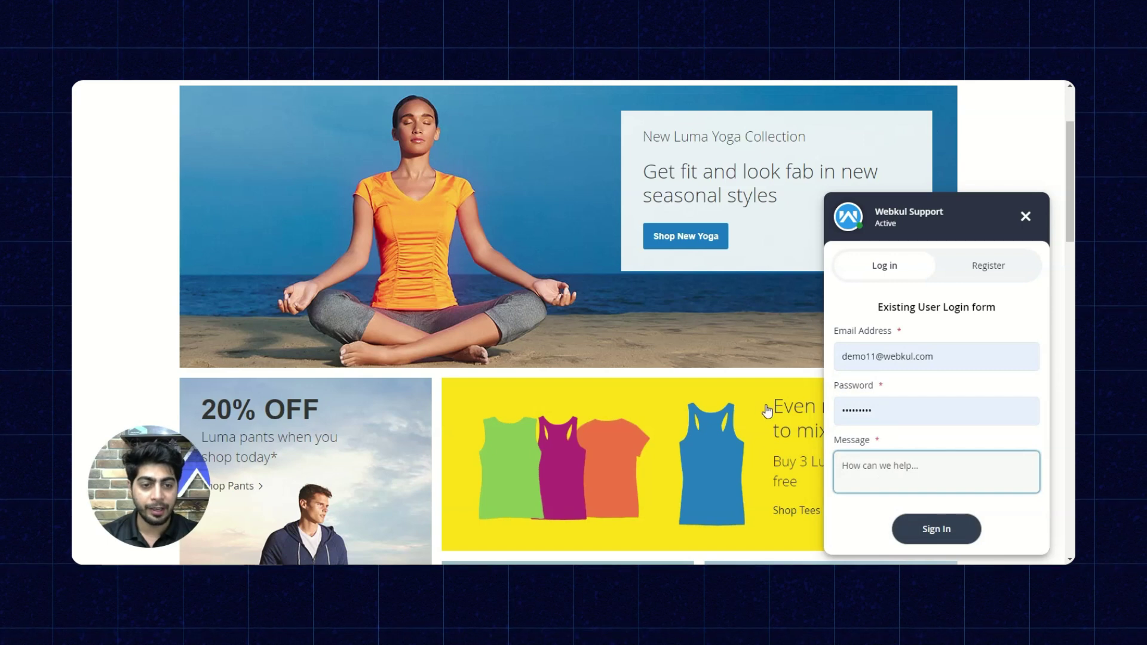
Sign in to the support chat with the message 'Hello' and dismiss Chrome's password warning.
scroll(768, 411, up, 2)
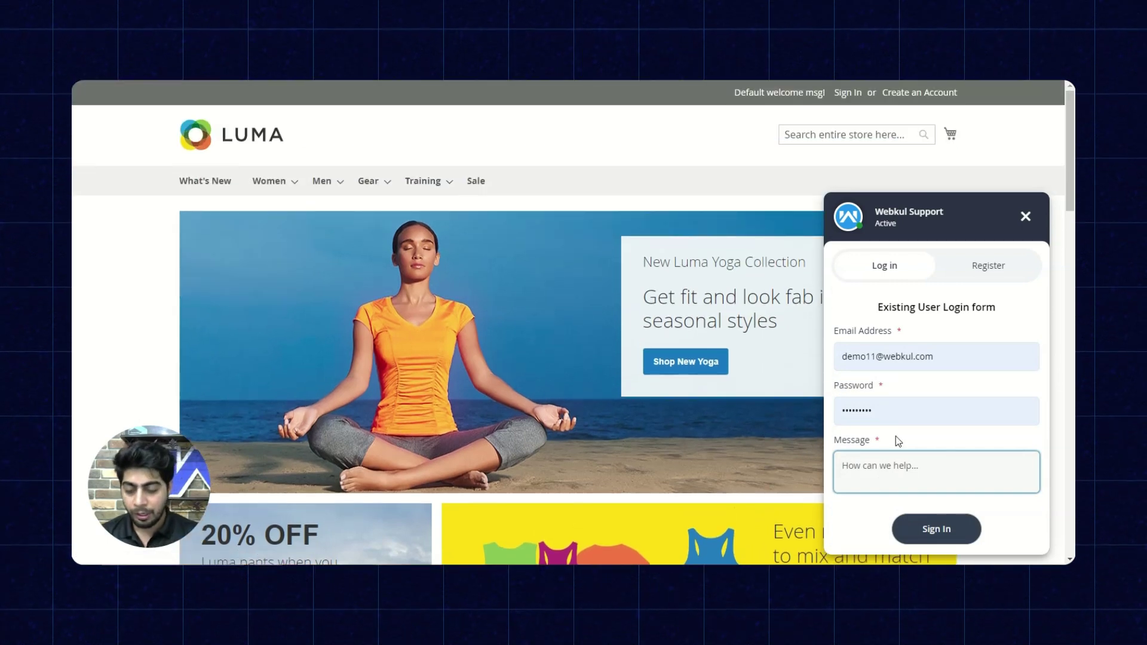
text(Hello)
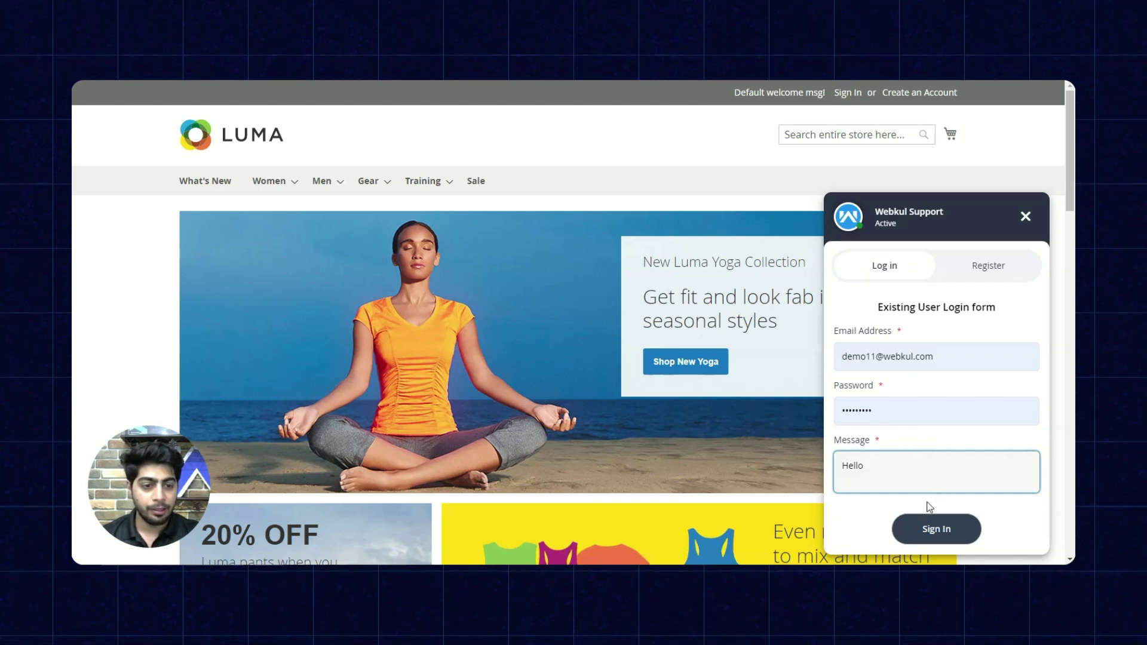
click(930, 530)
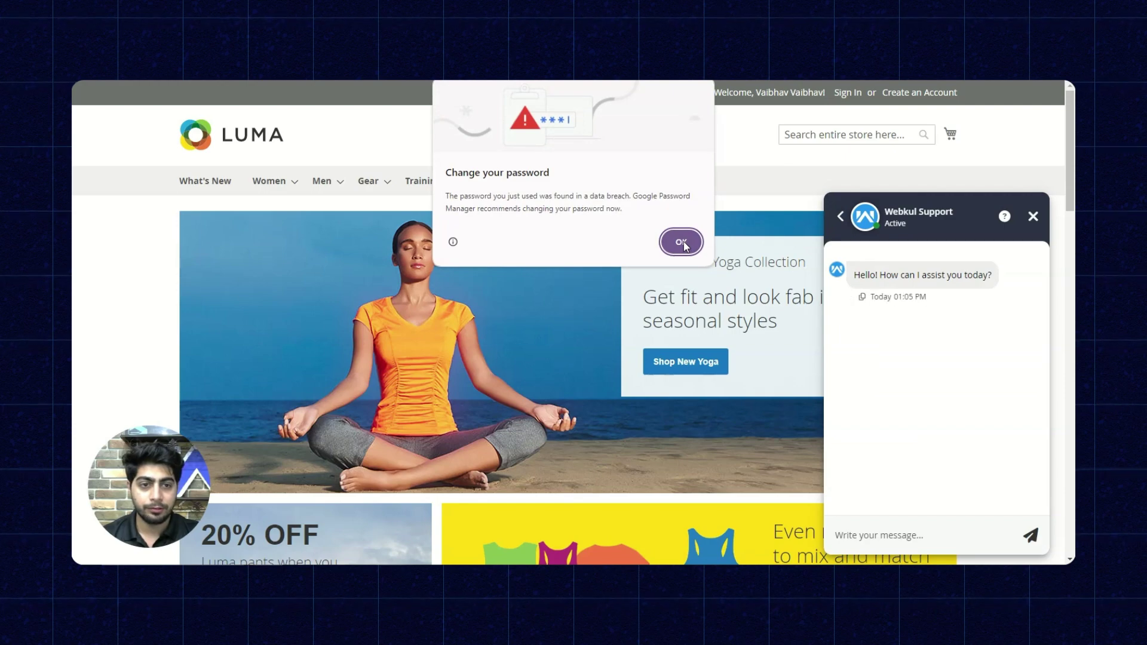
click(681, 242)
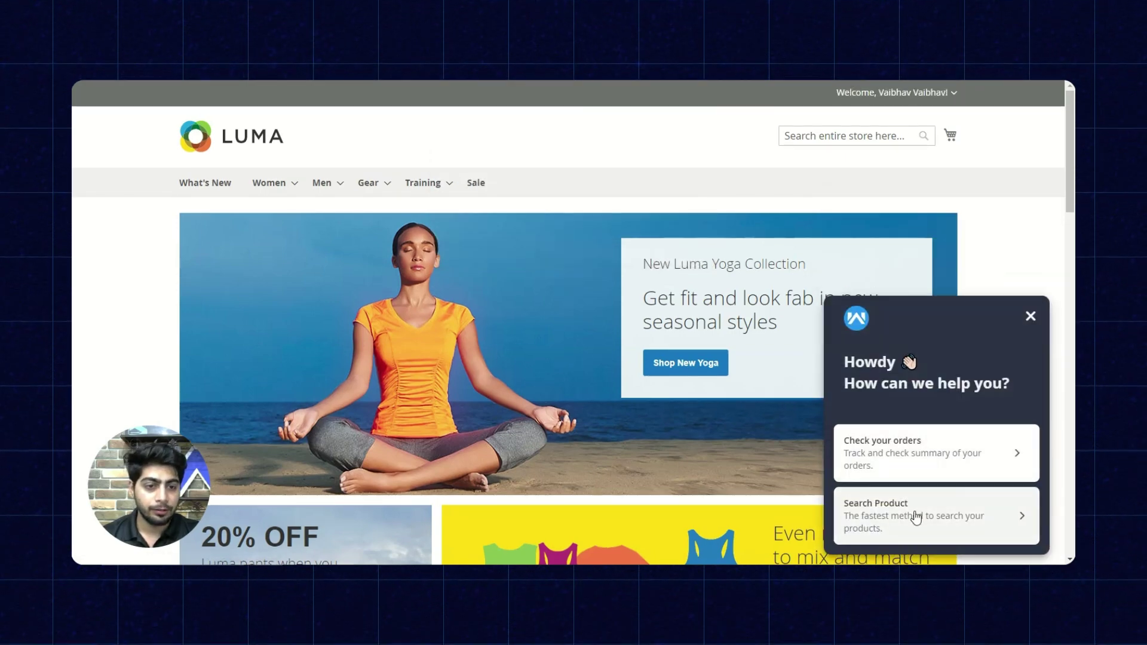
Open the Webkul Support conversation and select the Hero Hoodie name among trending products.
click(920, 505)
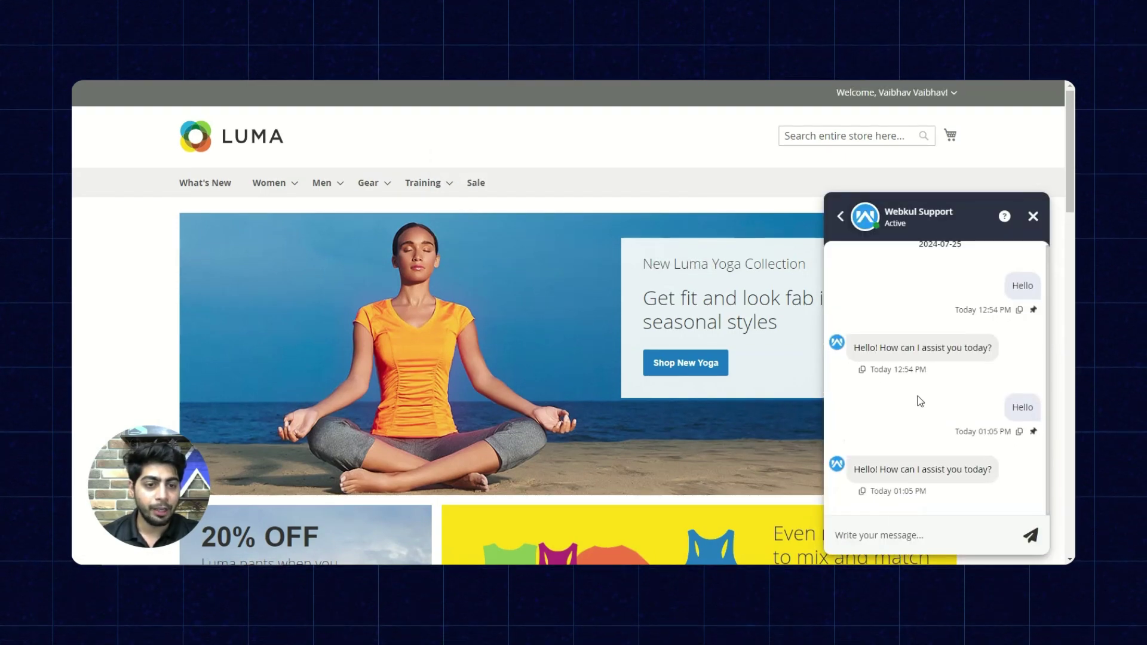
scroll(899, 470, down, 2)
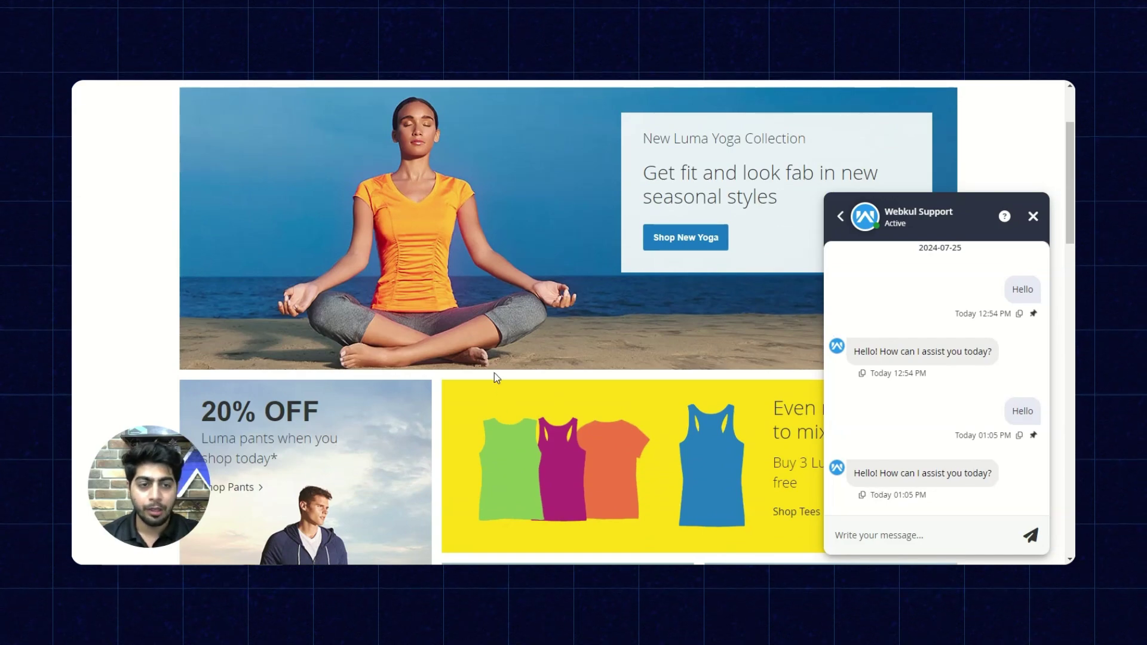
scroll(557, 394, down, 15)
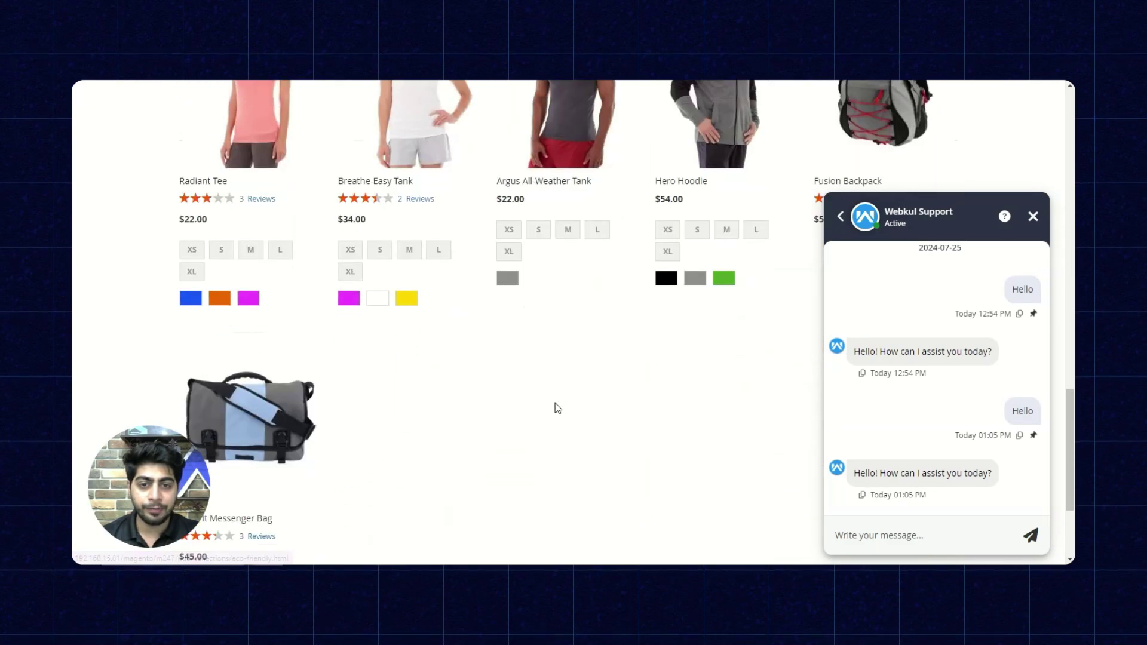
scroll(557, 409, up, 2)
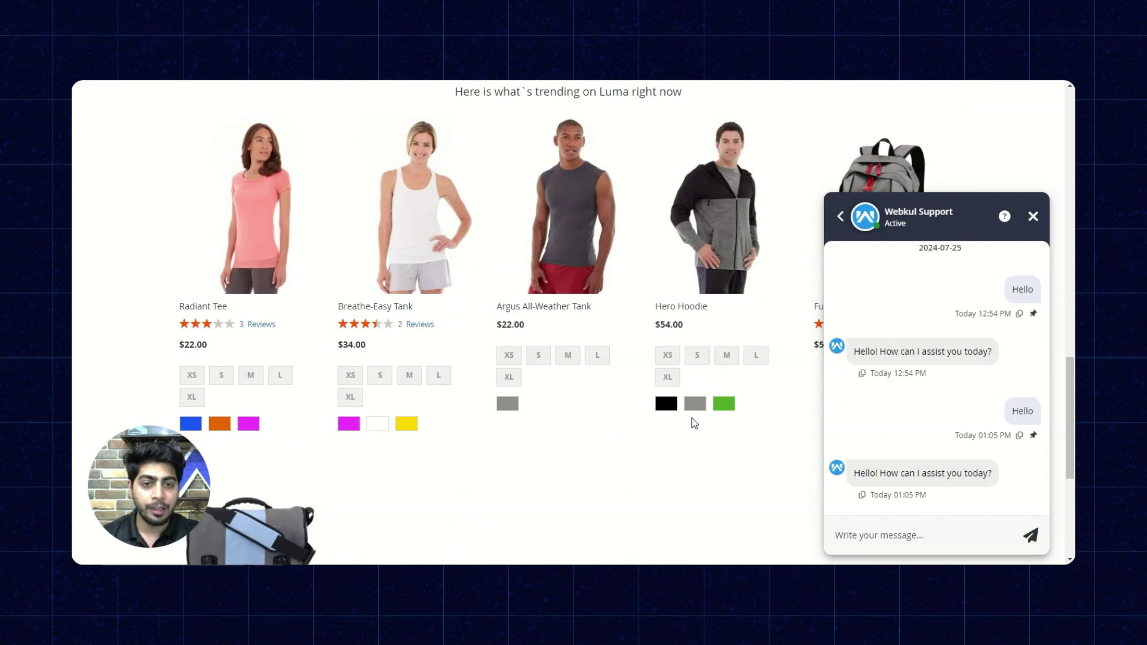
drag(721, 311, 655, 307)
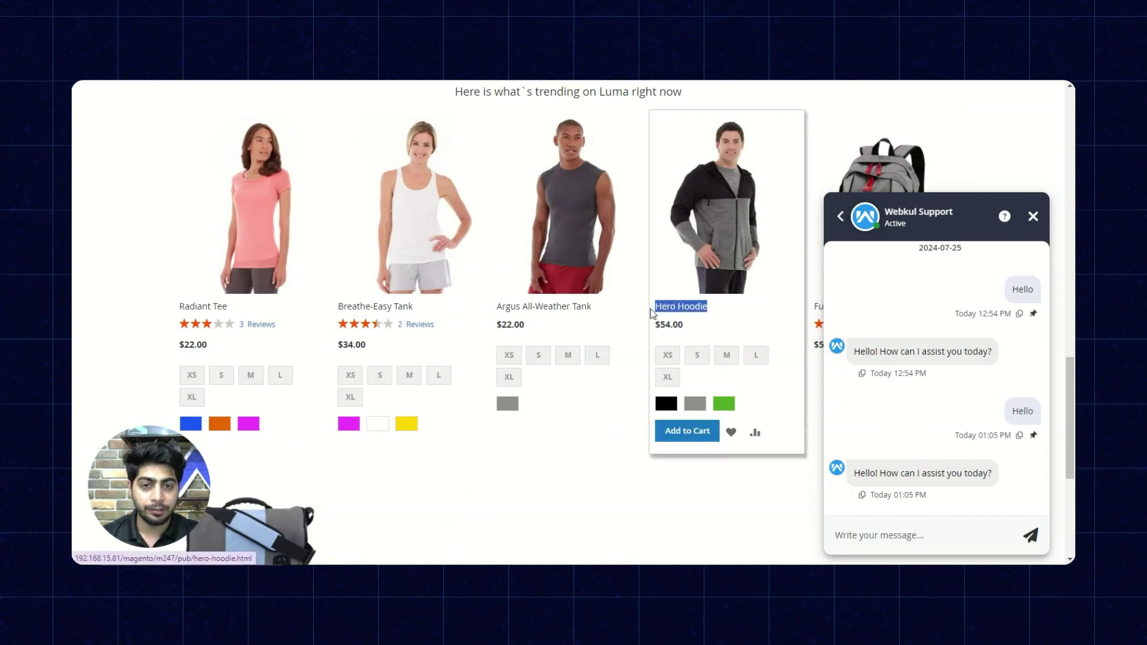
Ask the chatbot 'Need information about product Hero Hoodie?' and pin the question after its $54 answer.
click(864, 535)
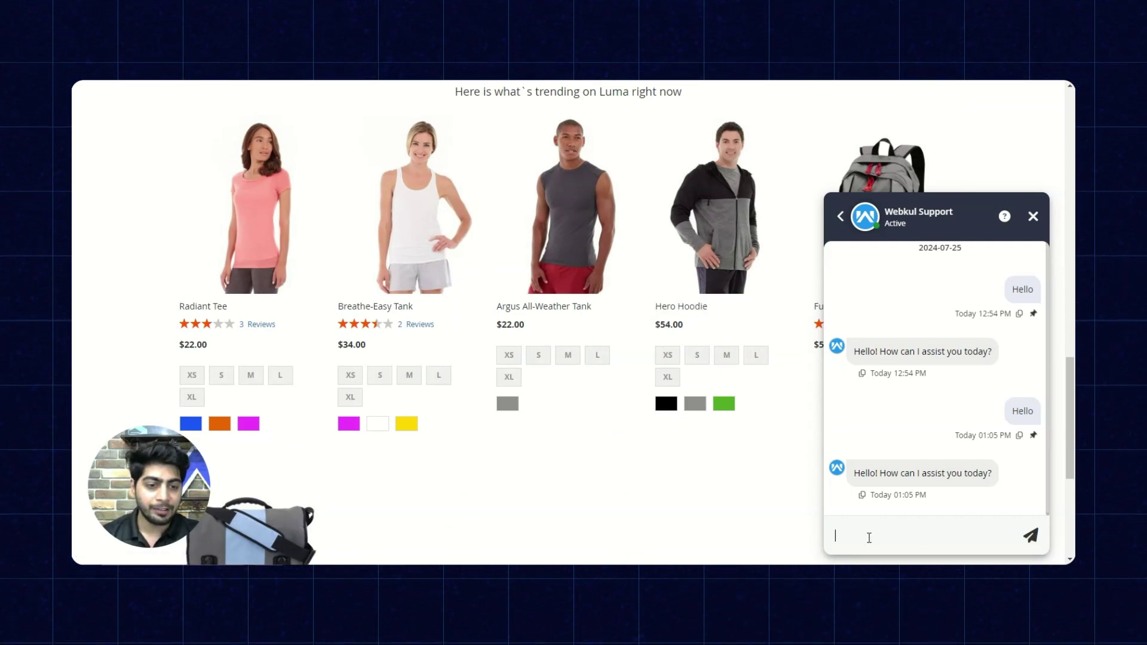
text(Need informa)
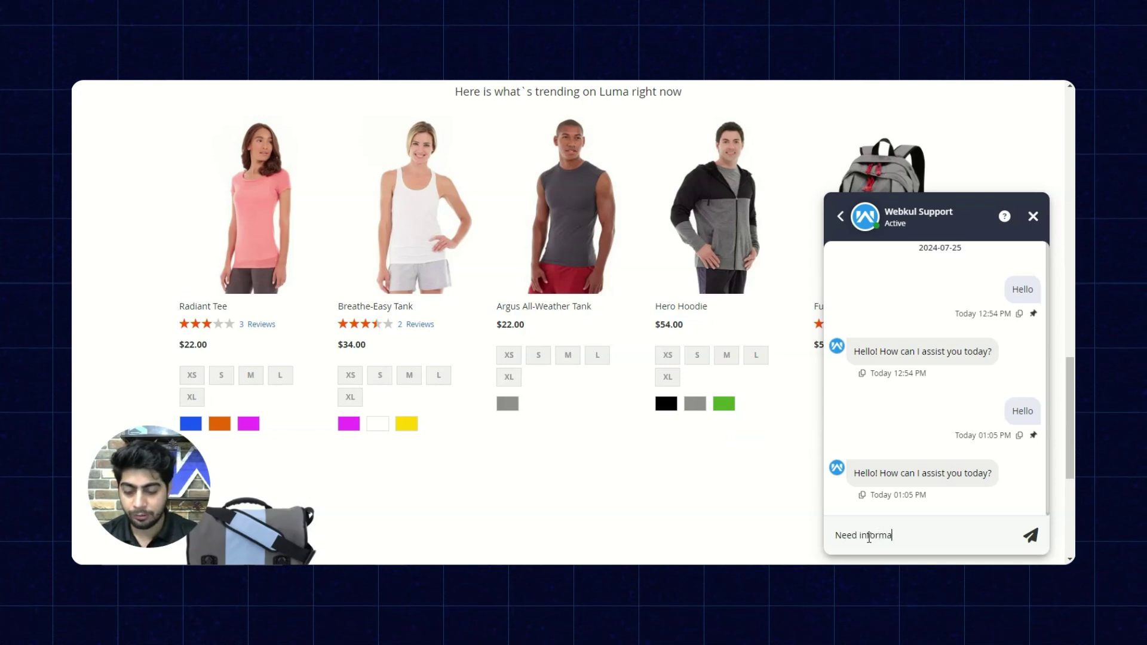
text(tion ab)
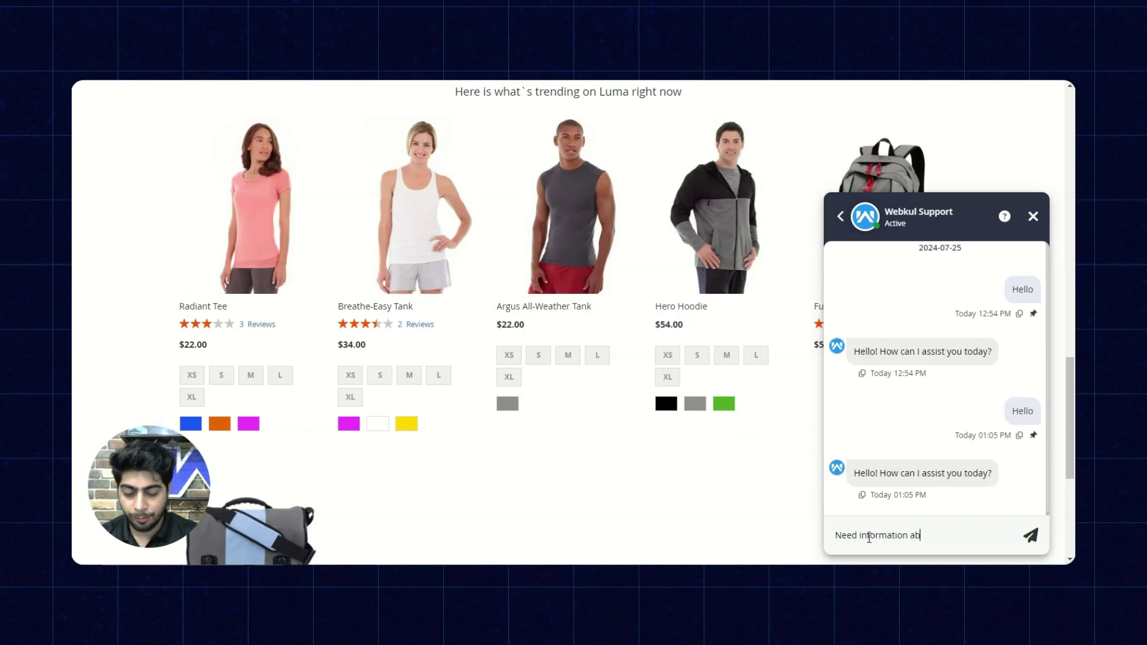
text(out)
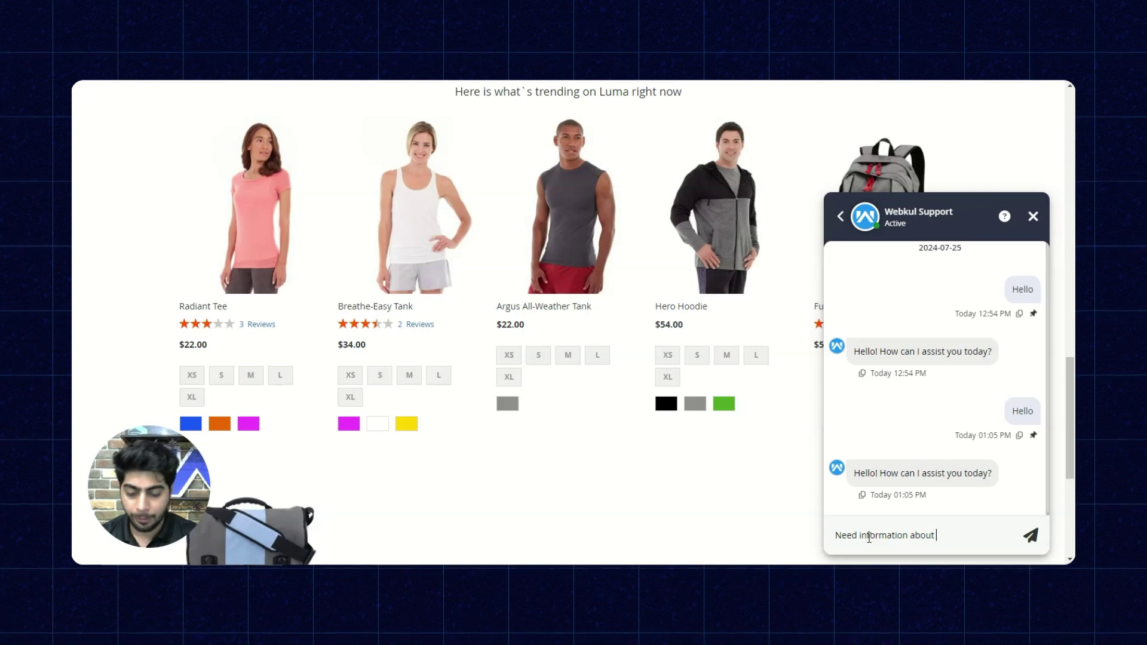
text( product)
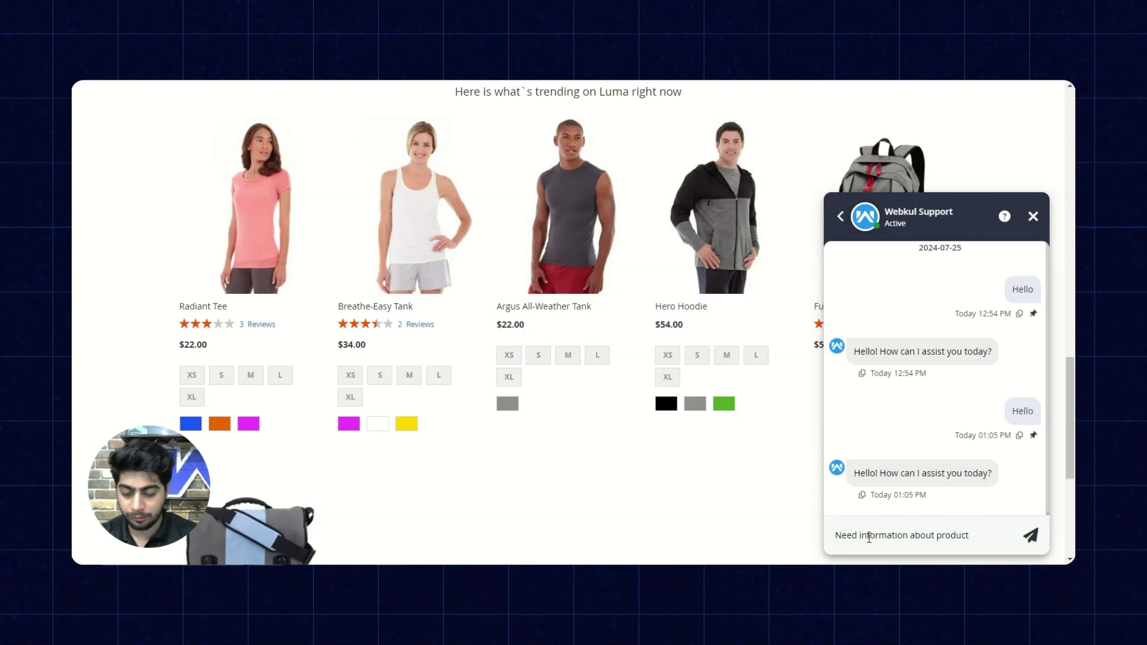
text( Hero Hoodie?)
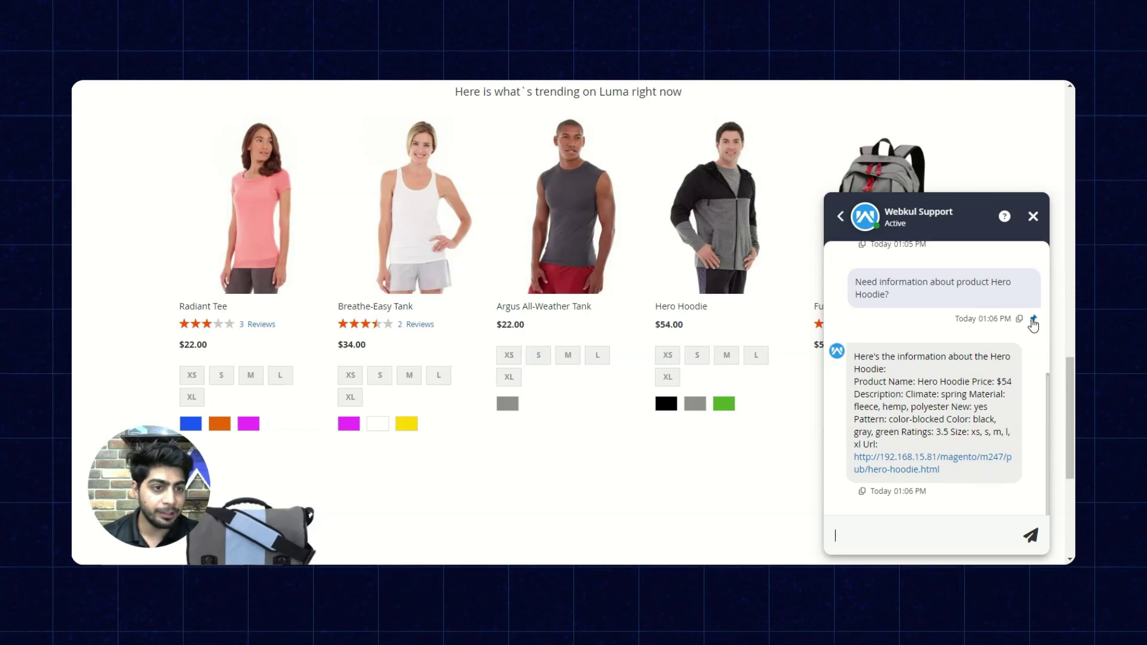
click(1033, 318)
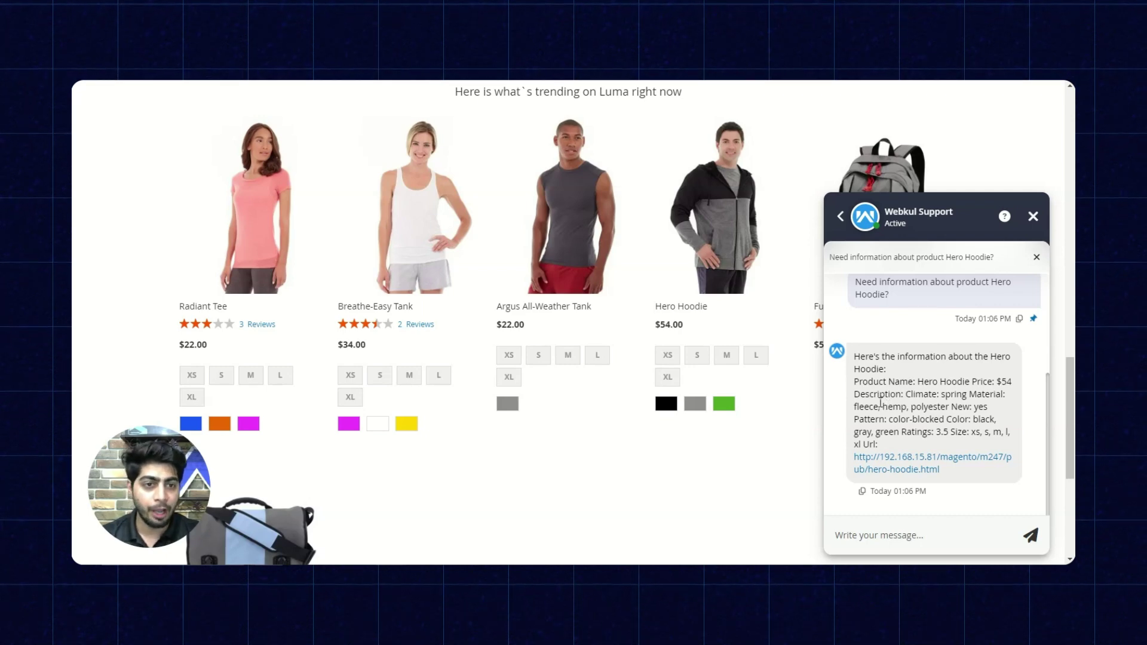
click(861, 538)
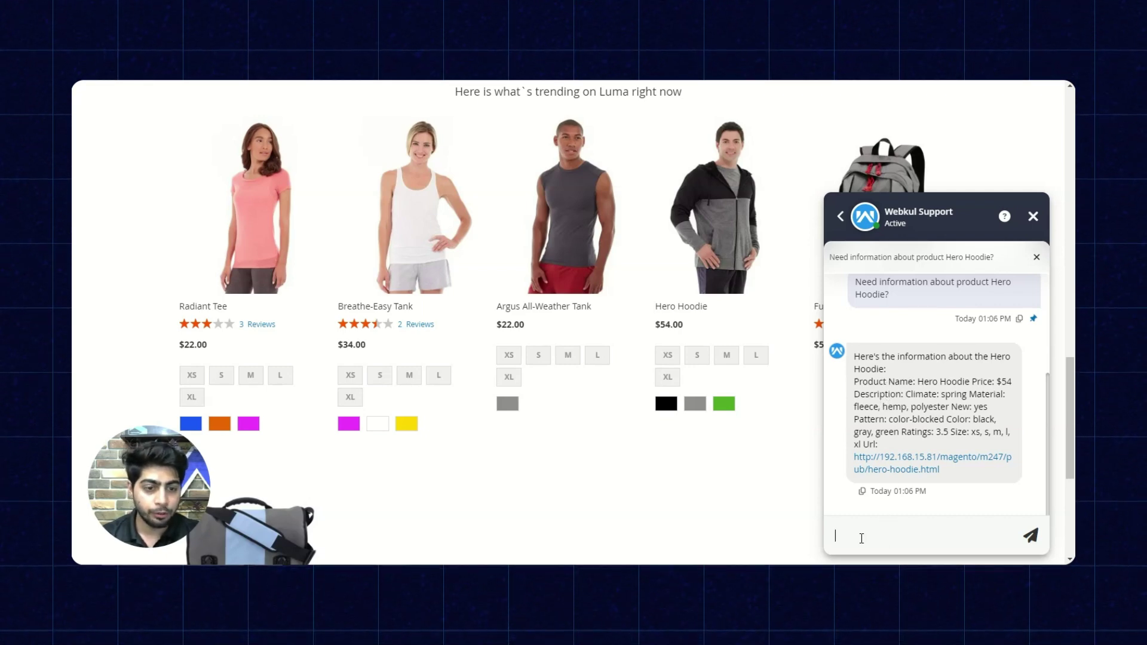